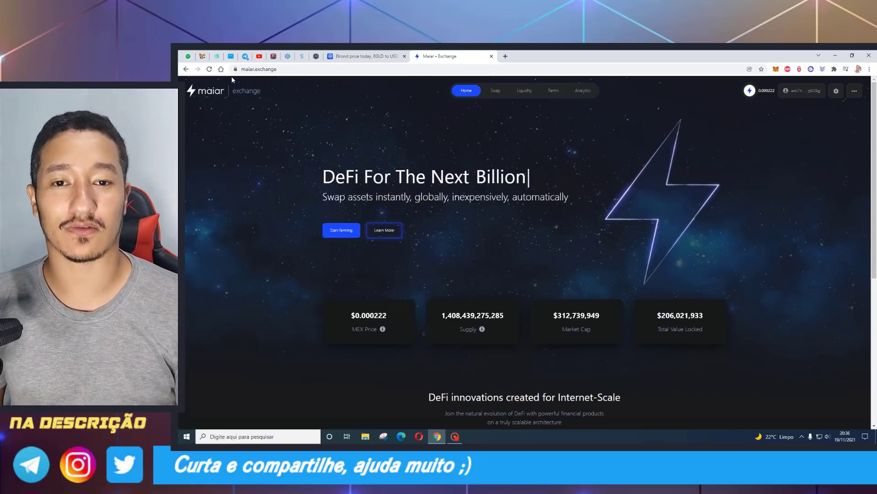
- Swap EGLD for 15 USDC on the exchange's Swap page
click(496, 90)
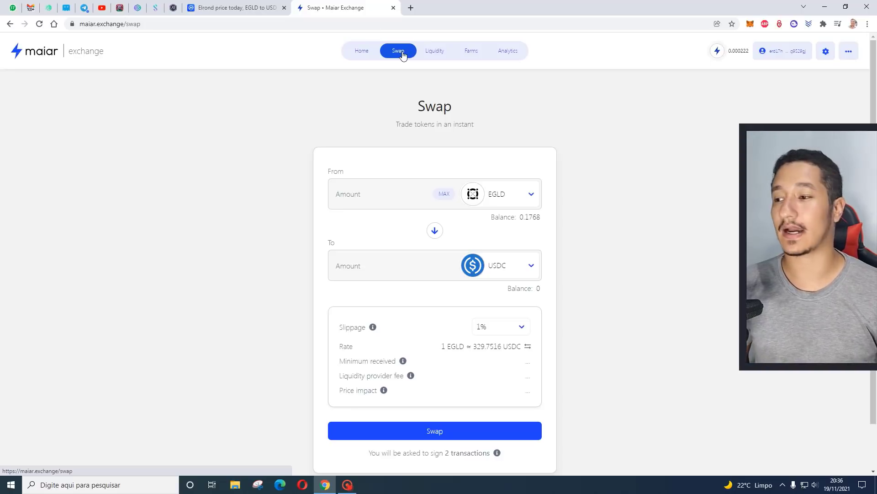
scroll(457, 215, down, 1)
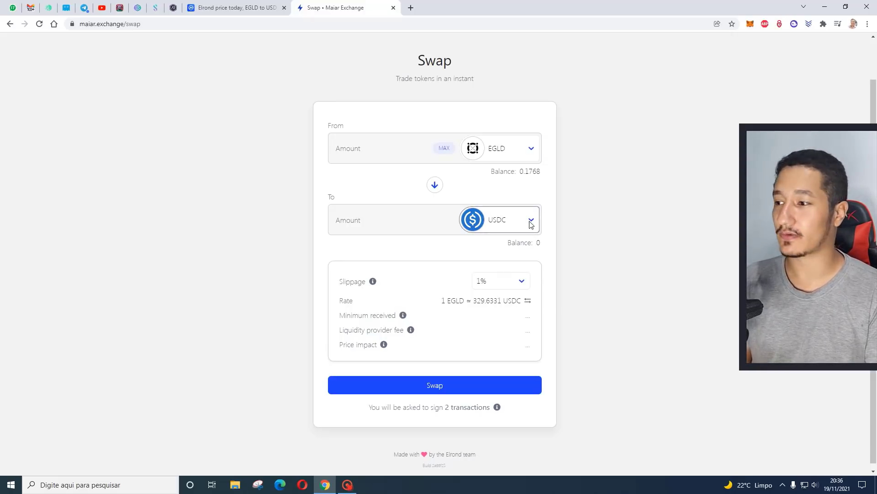
click(444, 148)
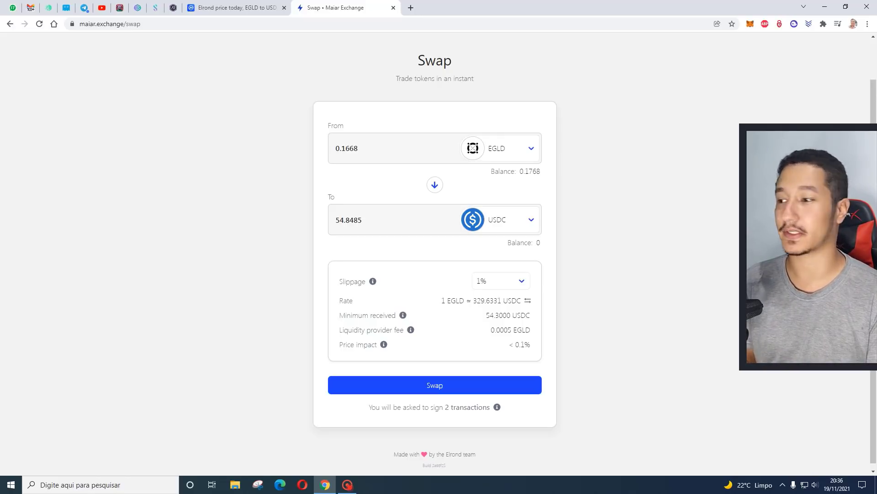
key(shift+Left)
key(shift+Left)
key(shift+Left)
key(shift+Left)
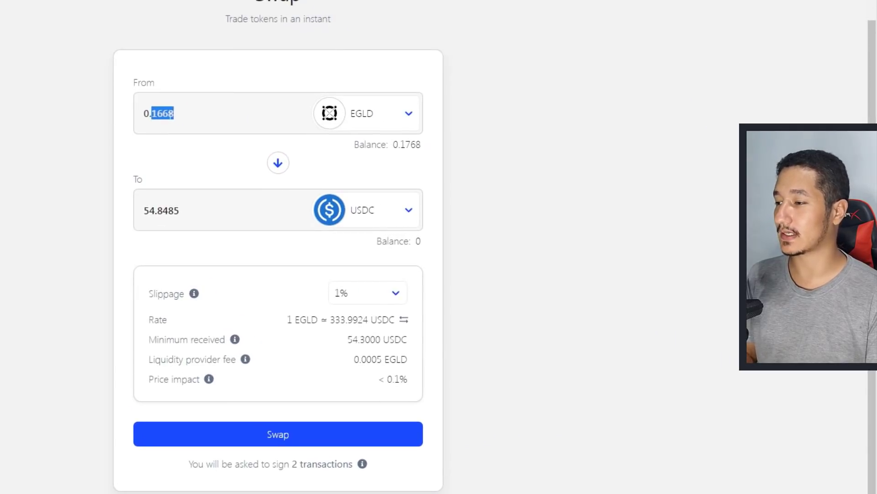
double_click(161, 210)
text(15)
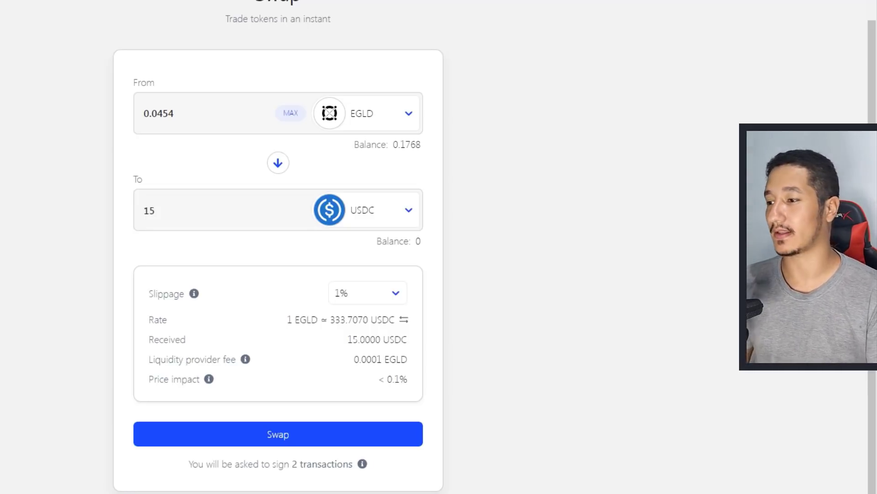
click(282, 441)
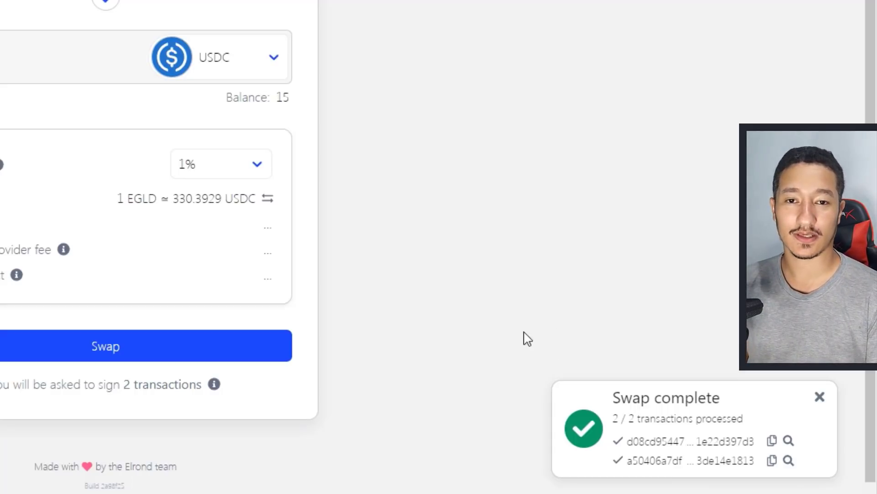
- Go to the Liquidity page and open the form for adding EGLD and USDC liquidity
scroll(509, 316, up, 2)
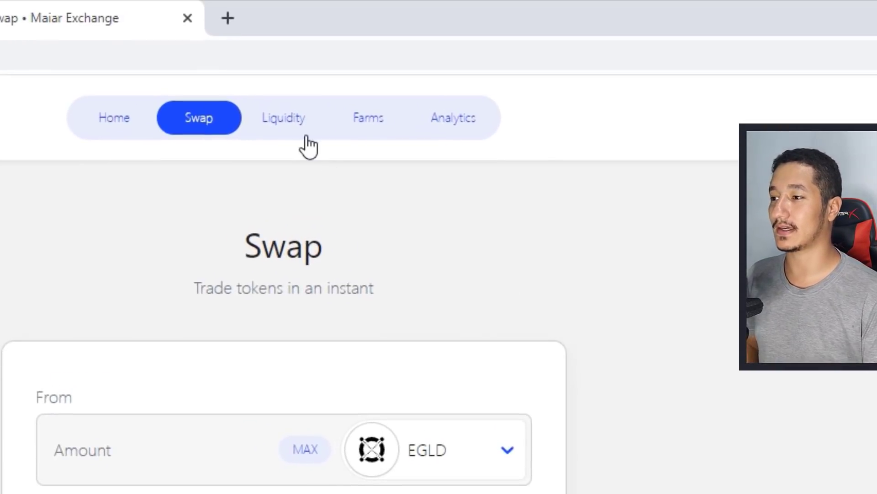
click(306, 136)
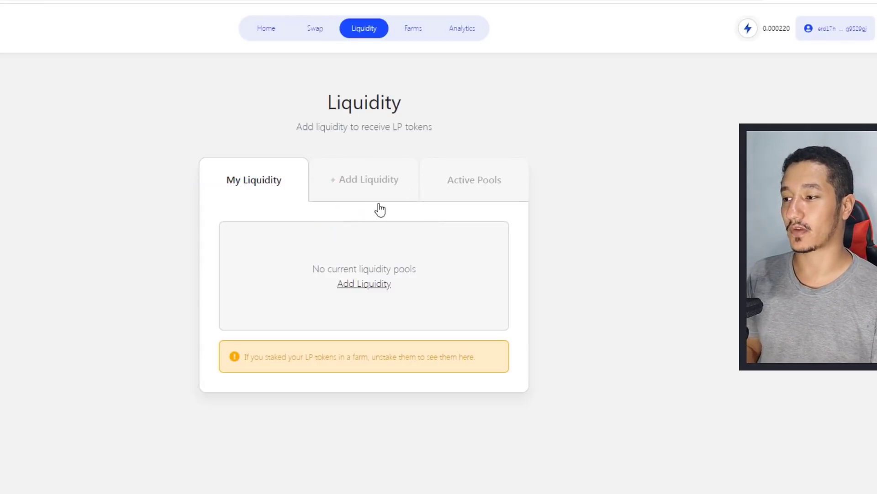
click(360, 185)
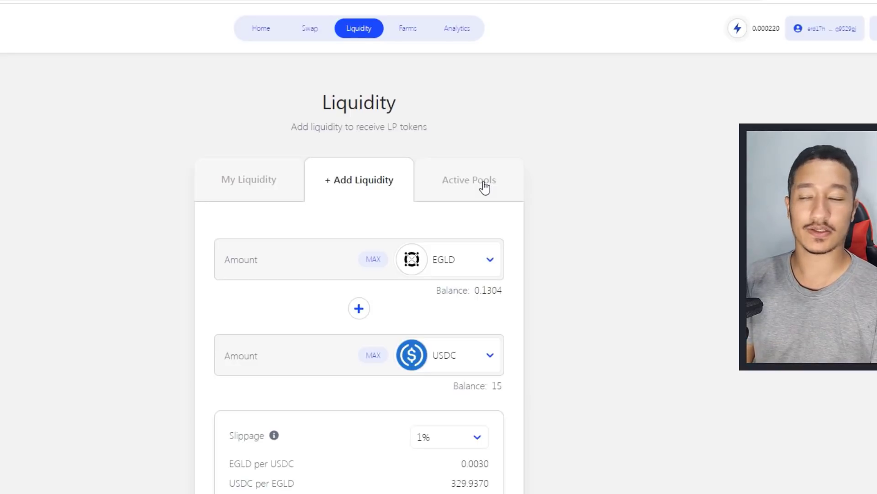
- Try to add the full balance of 15 USDC with the matching 0.0454 EGLD as liquidity
scroll(424, 278, down, 1)
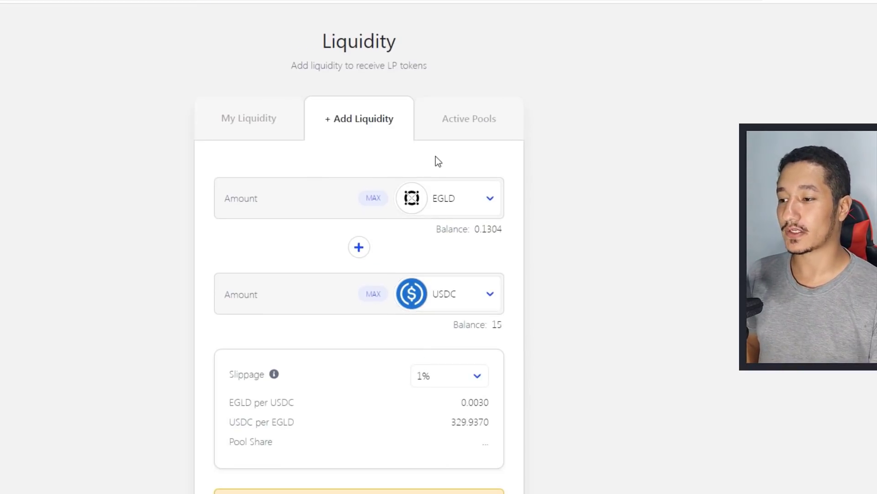
click(374, 293)
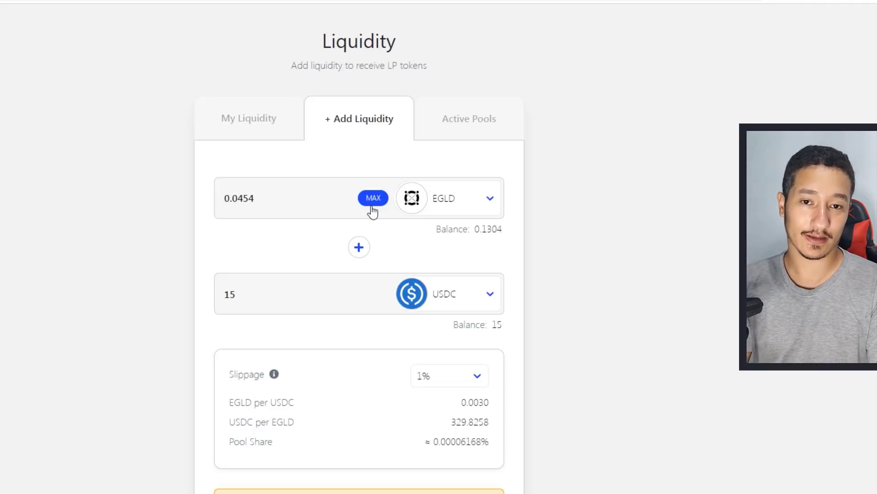
drag(265, 198, 201, 201)
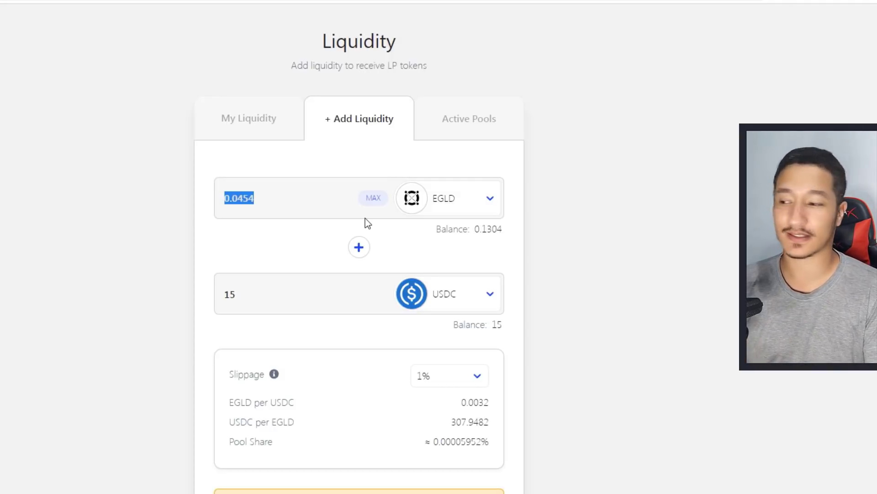
scroll(361, 297, down, 3)
click(378, 446)
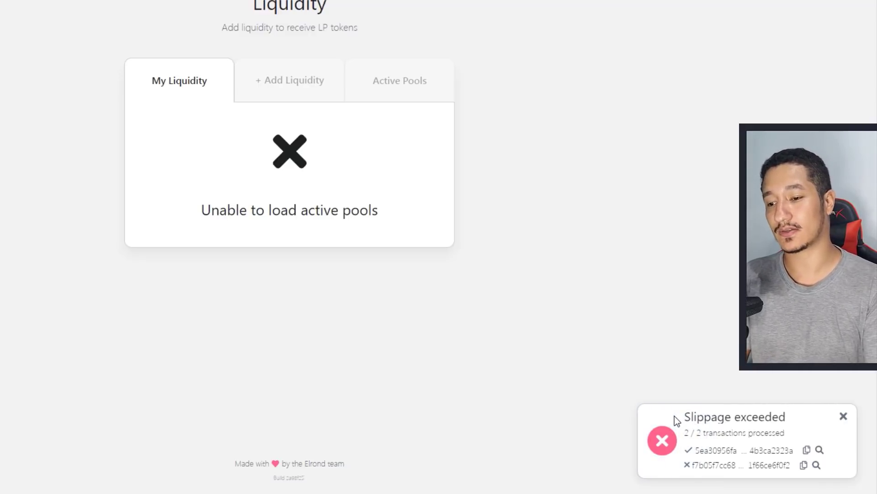
- Reopen the add-liquidity form and submit the maximum 15 USDC with the matching EGLD amount to the pool
drag(786, 417, 658, 416)
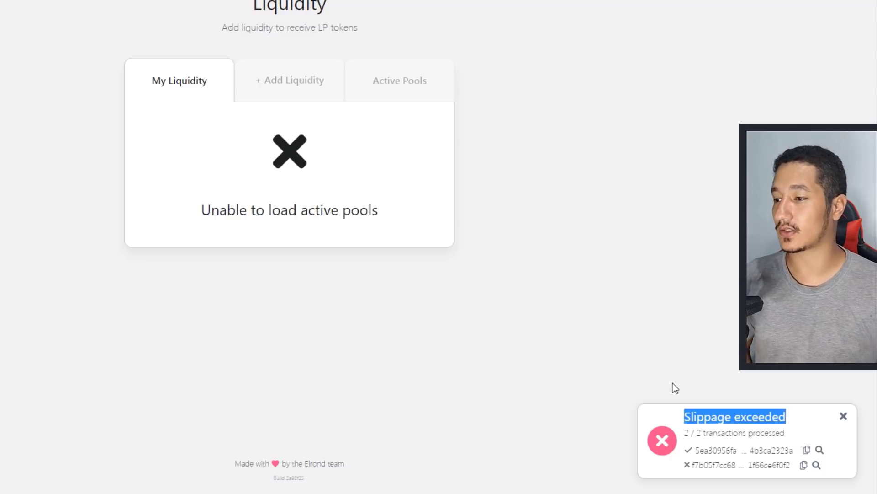
click(302, 91)
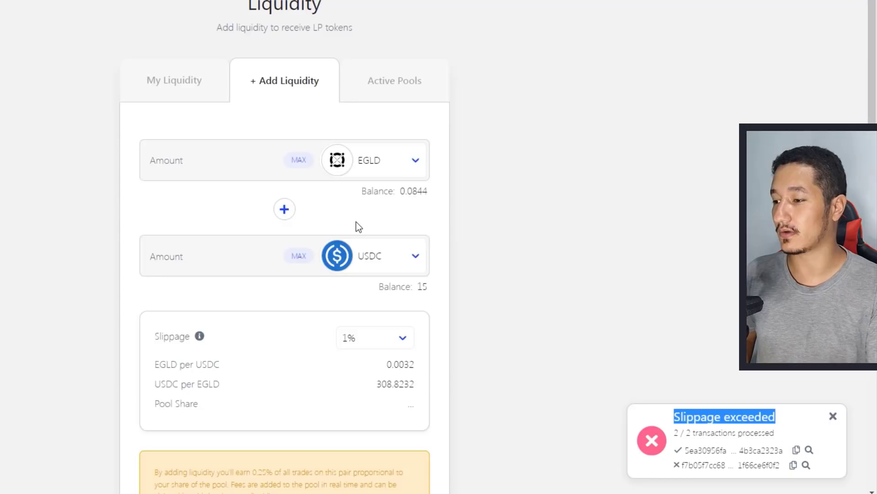
click(299, 256)
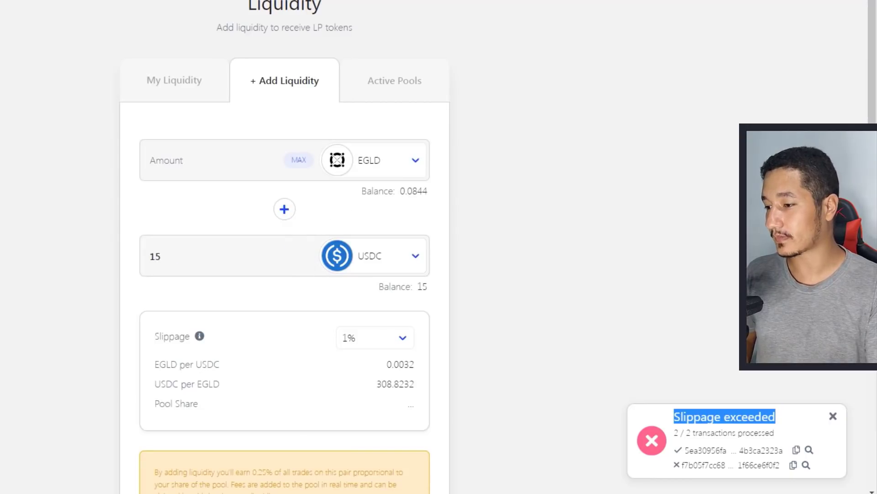
scroll(320, 286, down, 4)
click(324, 364)
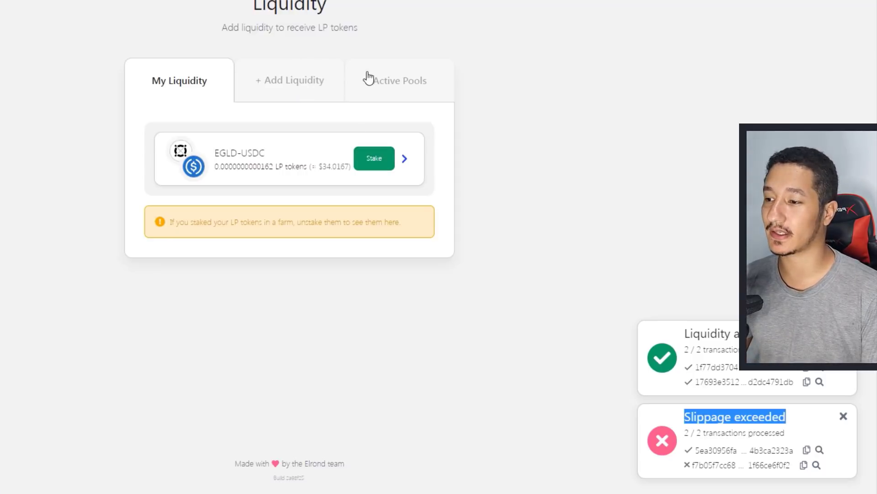
- Fill in the EGLD-USDC farm stake with the maximum EGLDUSDC LP tokens and enable locked rewards for double APR
click(386, 161)
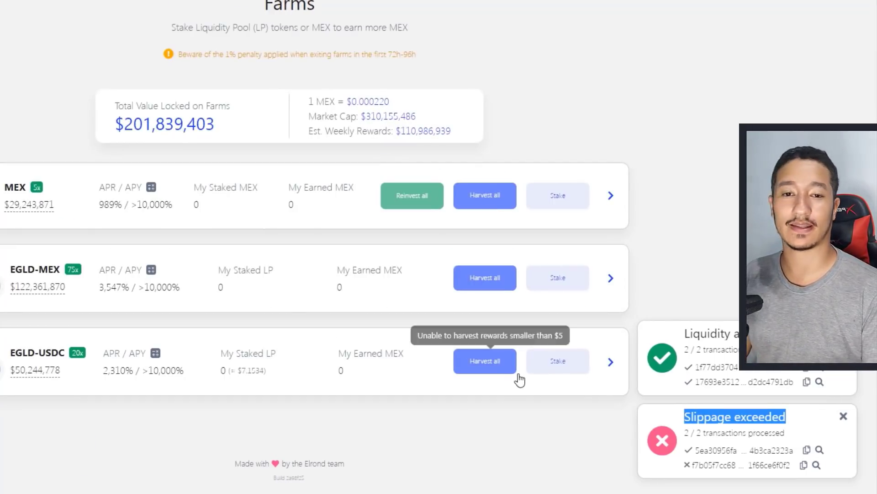
click(565, 368)
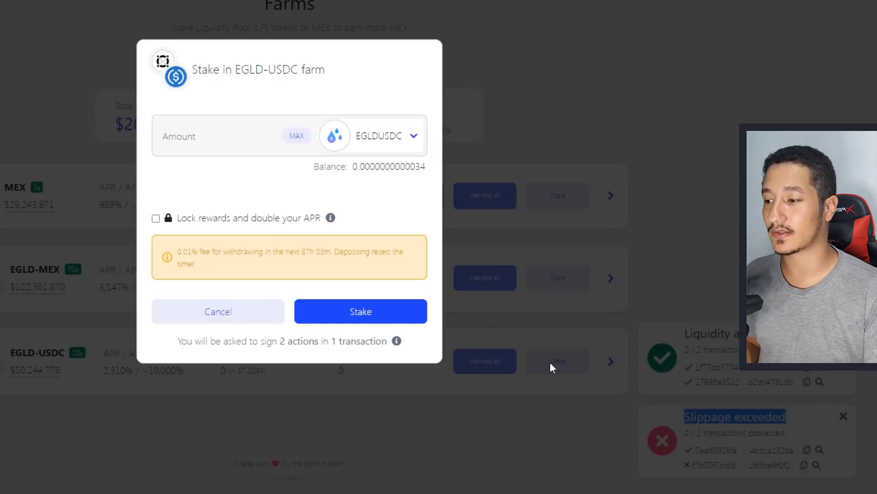
click(294, 136)
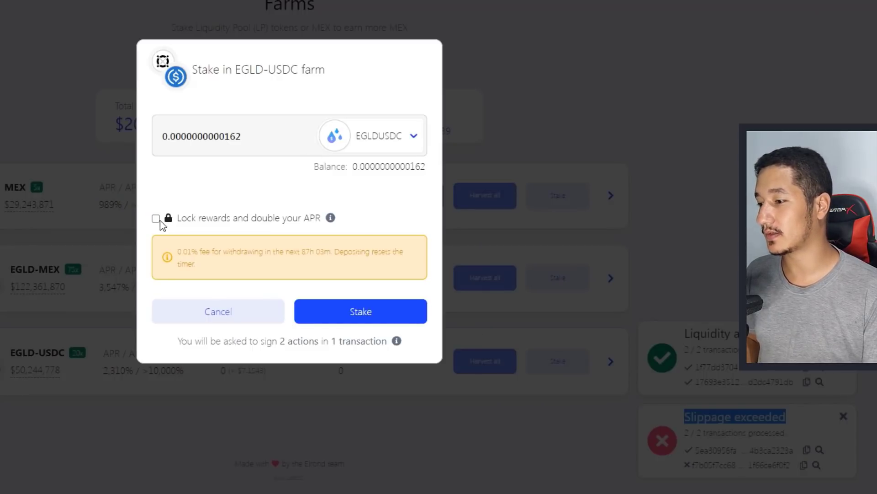
click(155, 219)
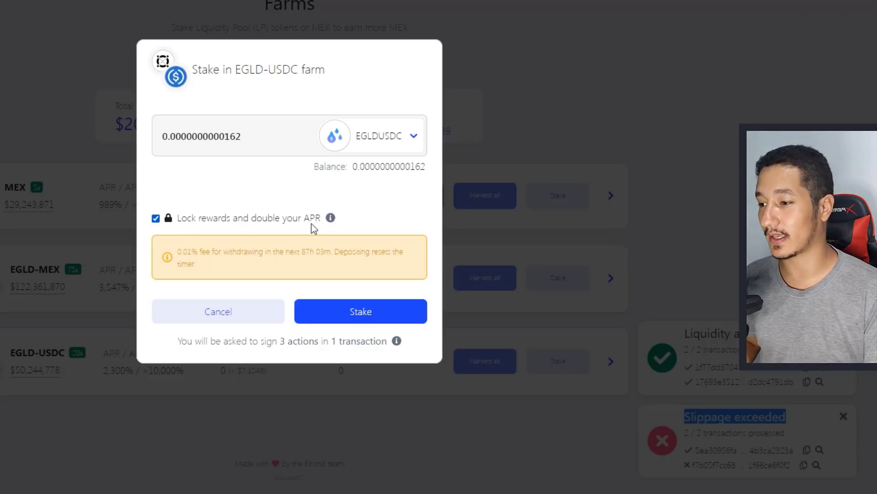
- Translate the page into Portuguese and submit the EGLD-USDC farm stake
mouse_move(331, 218)
right_click(362, 214)
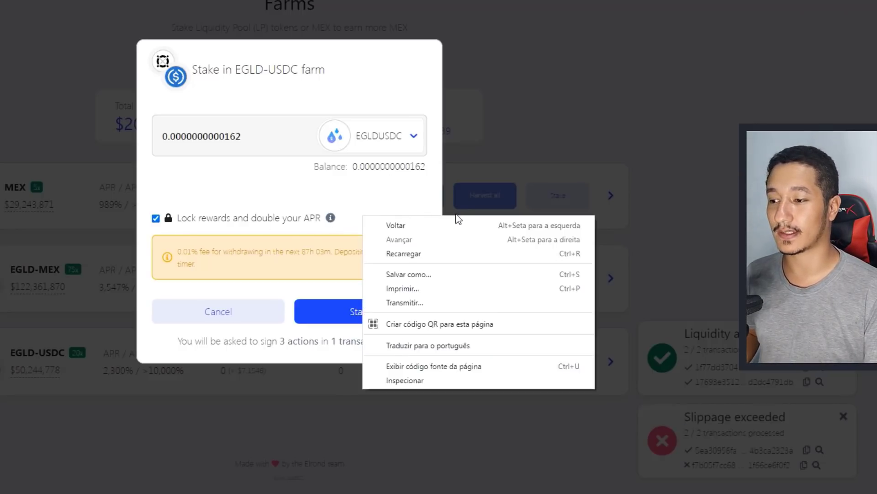
key(Escape)
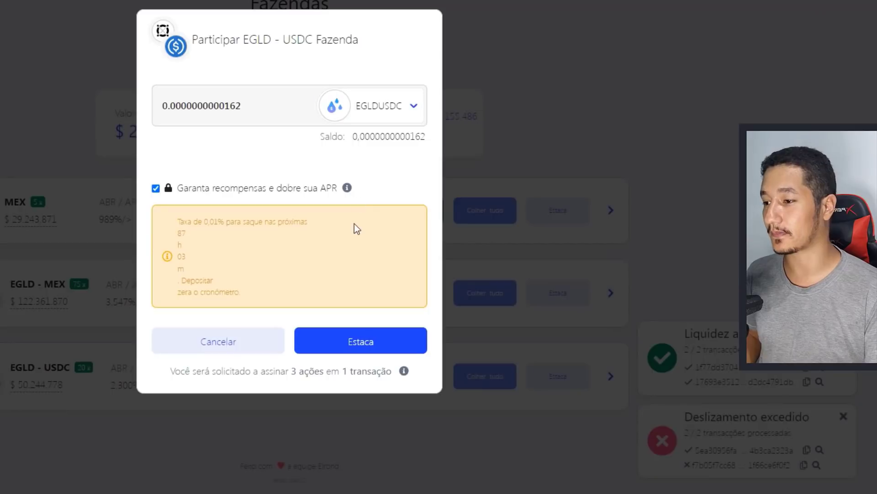
mouse_move(347, 187)
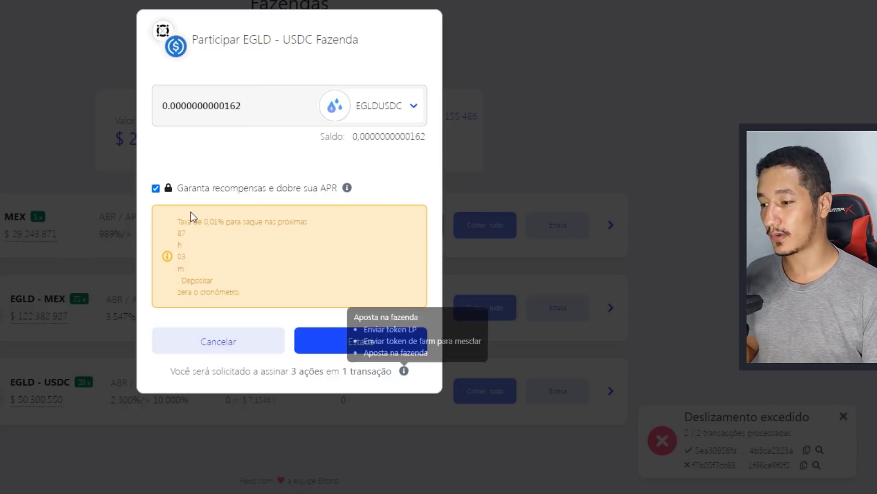
click(363, 340)
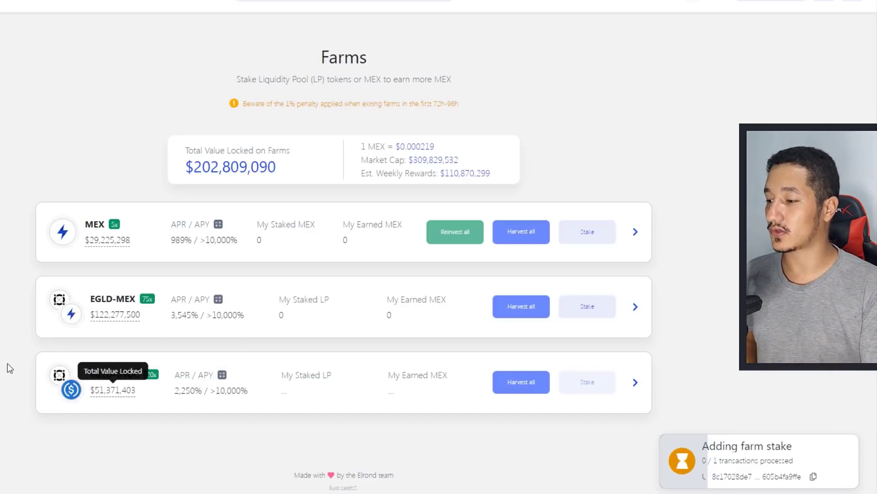
- Examine the EGLD-USDC farm's figures and the estimated weekly rewards on the Farms page
mouse_move(151, 375)
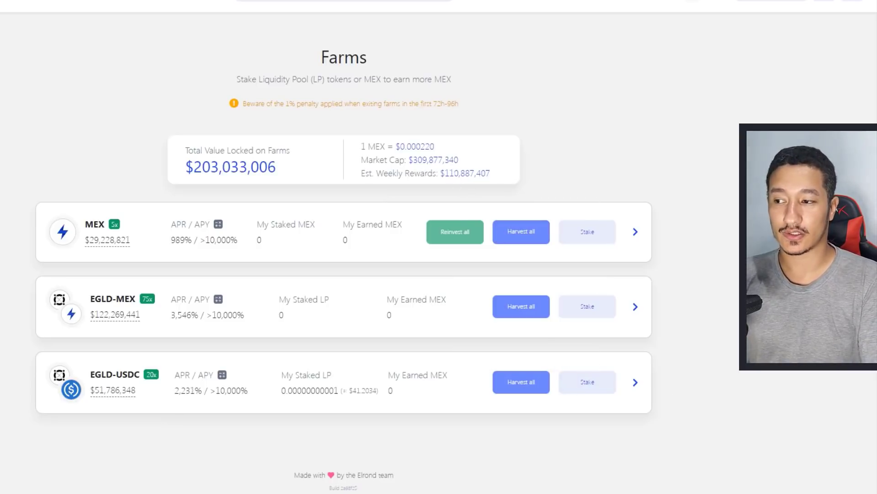
drag(491, 173, 442, 176)
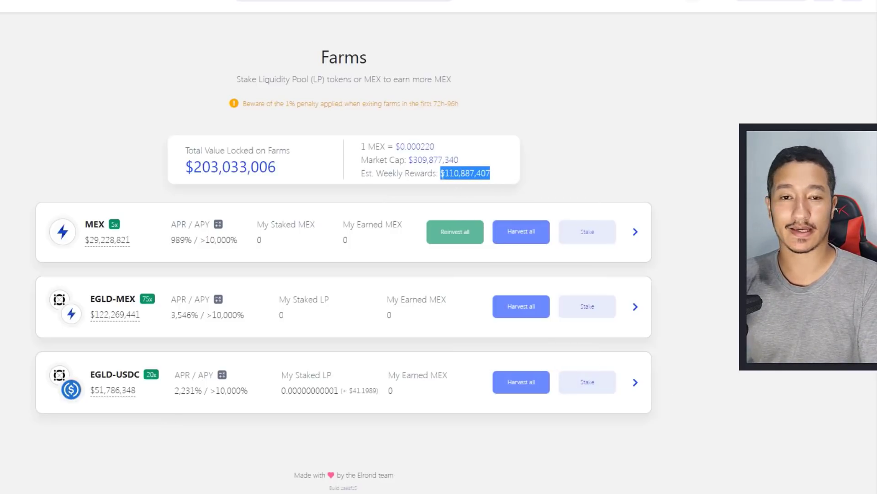